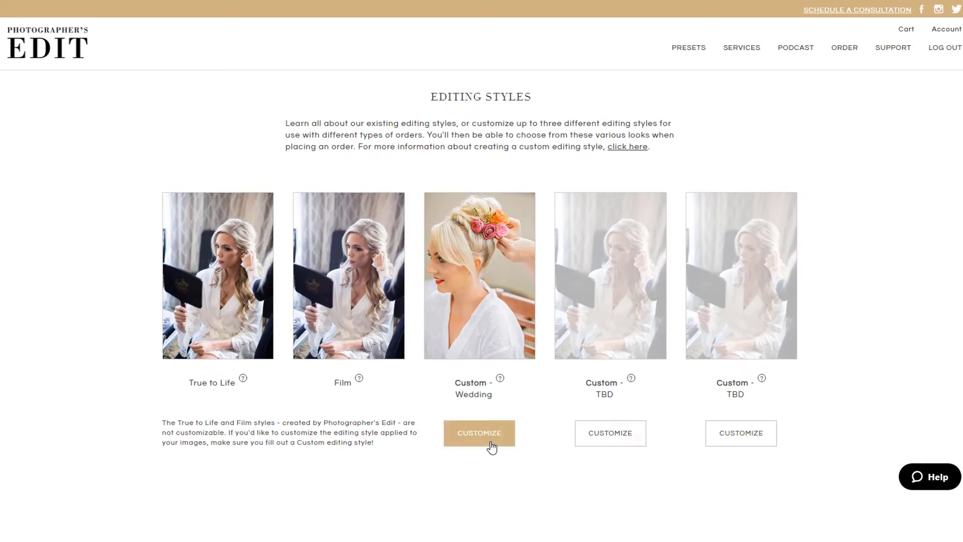
# - Open the Wedding custom style and scroll to its Lightroom Presets using the Adobe Standard profile
pyautogui.click(492, 447)
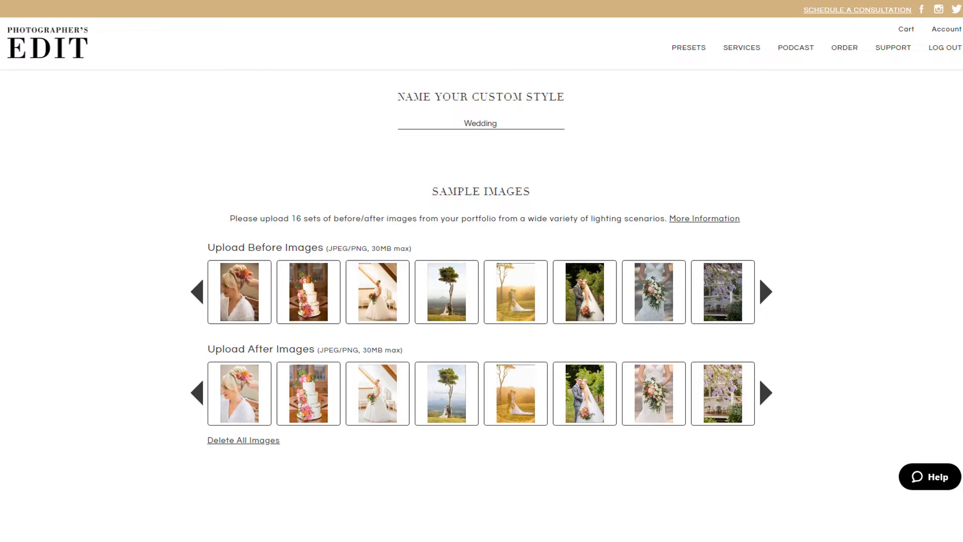
pyautogui.scroll(-6, 481, 288)
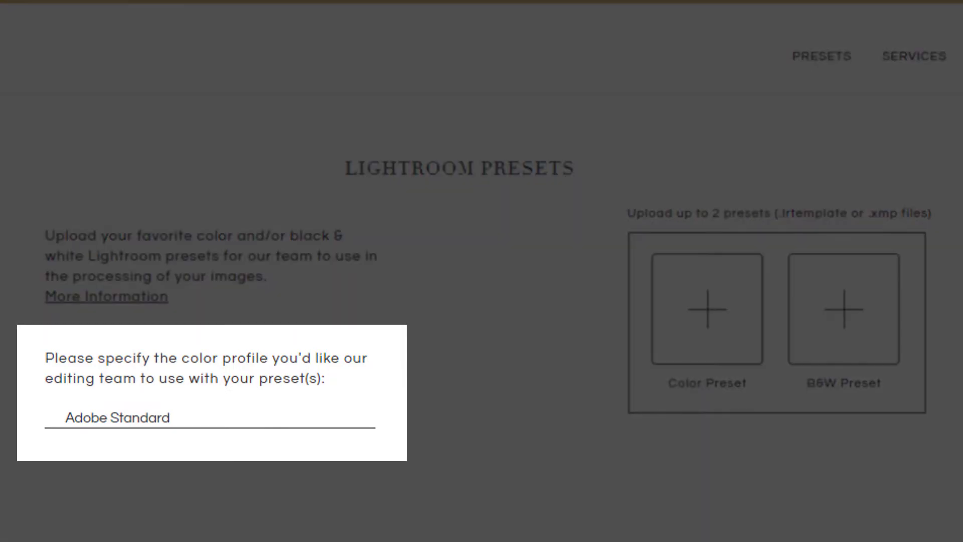
# - Scroll down through the Wedding style's Basics and Additional Comments settings
pyautogui.scroll(-9, 482, 271)
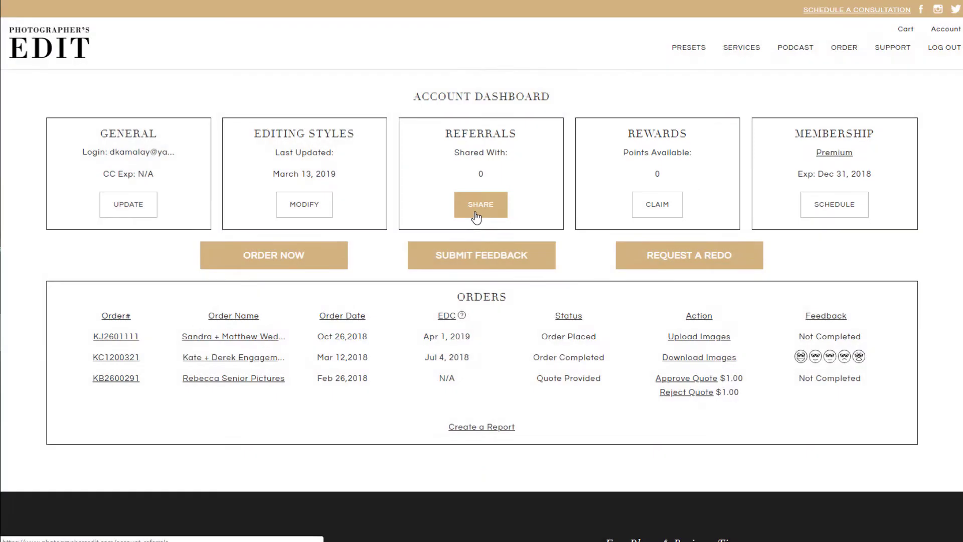
pyautogui.click(476, 215)
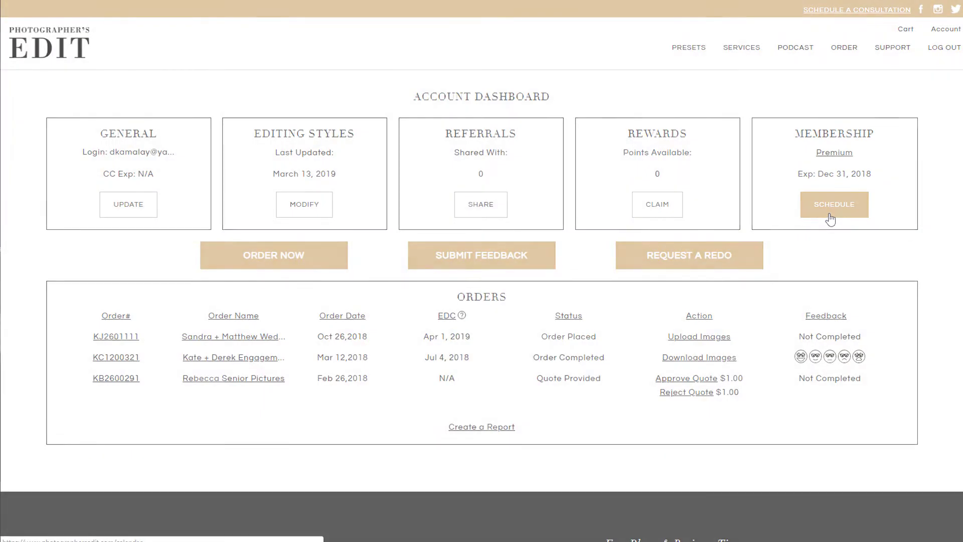
pyautogui.click(831, 217)
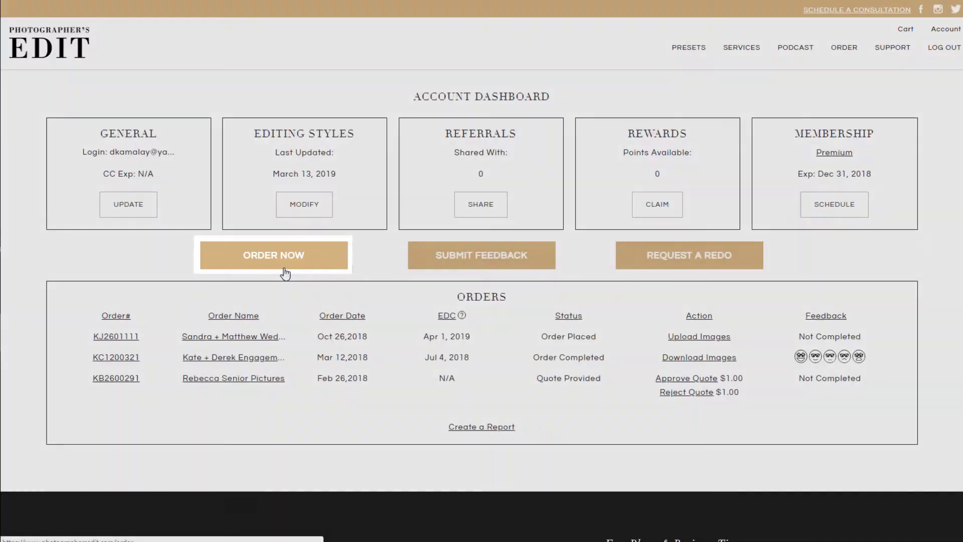
# - Start a new order with Color Correction (CC) Only as the service and continue to its form
pyautogui.click(285, 271)
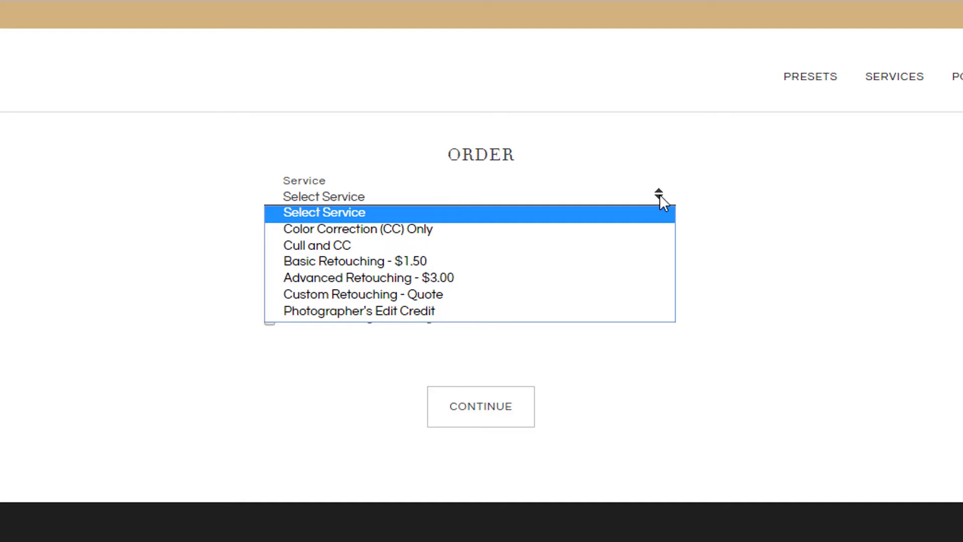
pyautogui.click(660, 194)
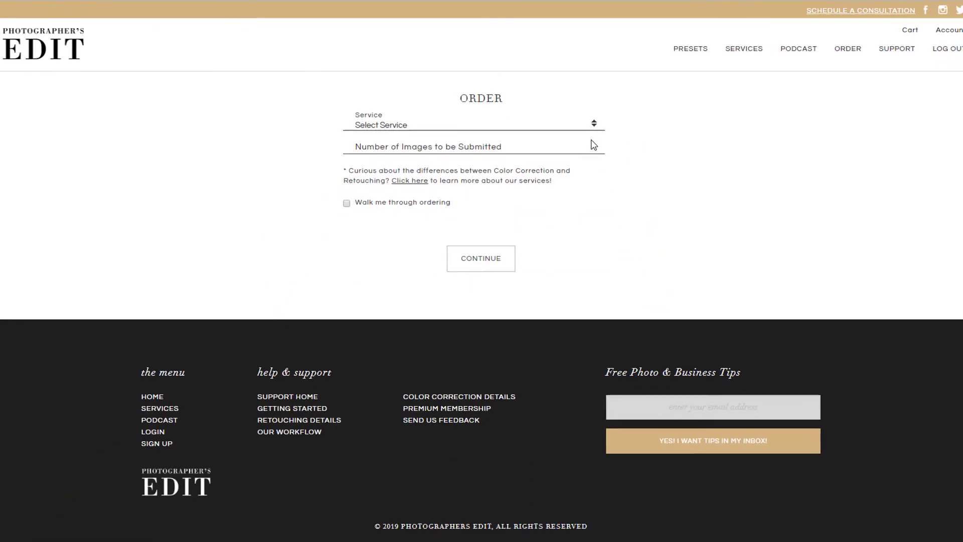
pyautogui.click(600, 132)
pyautogui.click(577, 145)
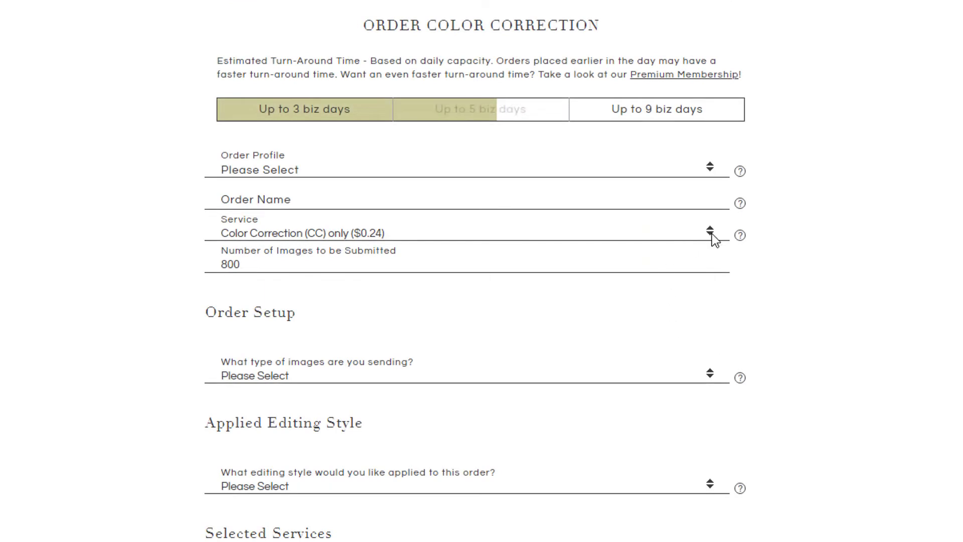
# - Set the service to Color Correction (CC) only and images sent as a Lightroom Classic CC (v8) catalog with smart previews
pyautogui.click(712, 234)
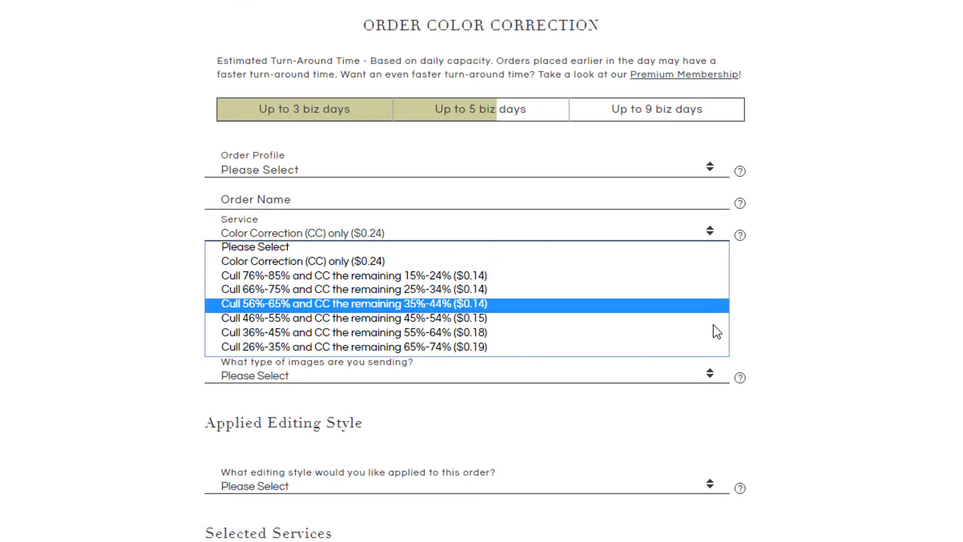
pyautogui.click(712, 262)
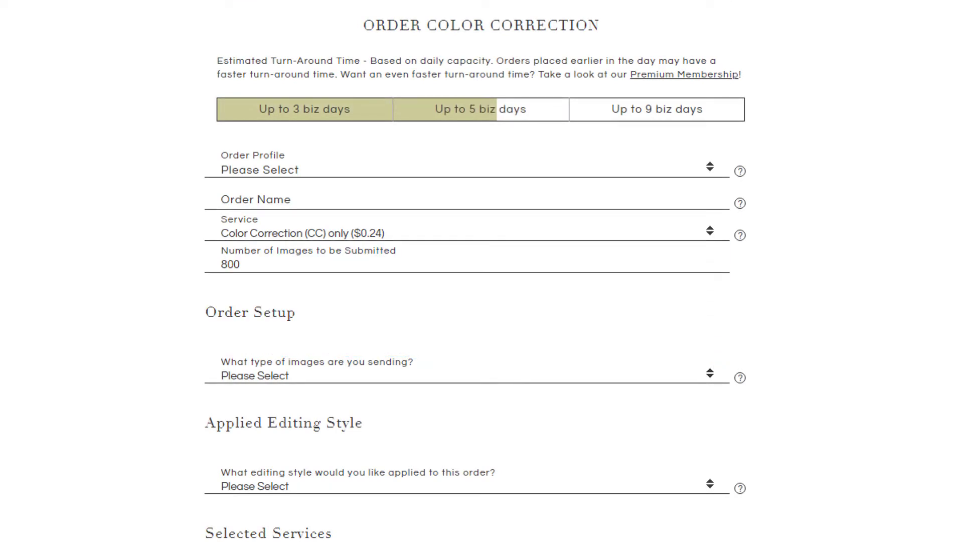
pyautogui.scroll(-6, 474, 276)
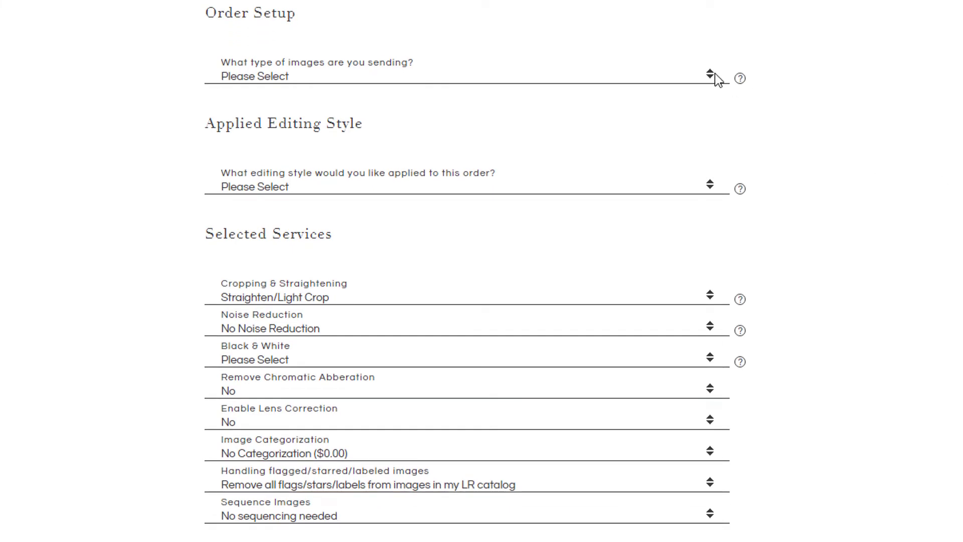
pyautogui.click(715, 76)
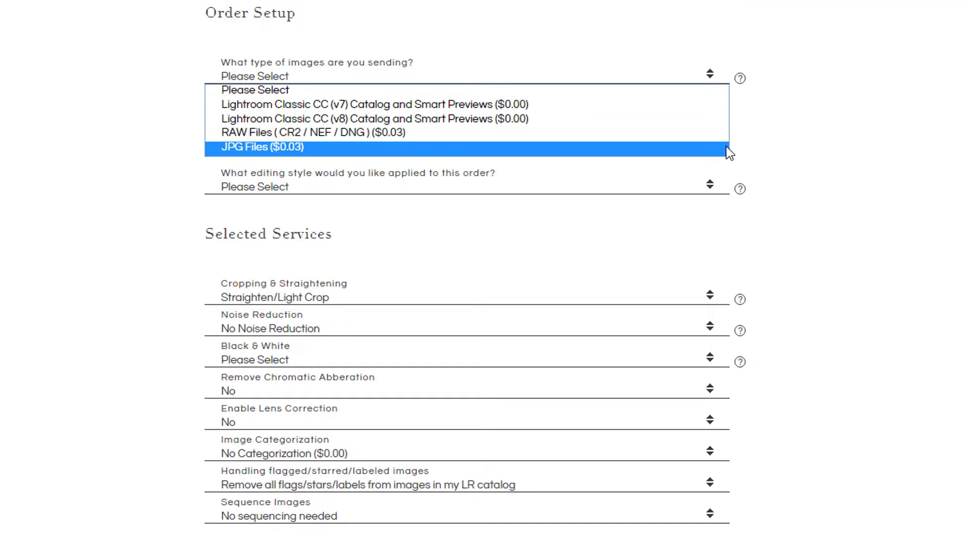
pyautogui.click(687, 122)
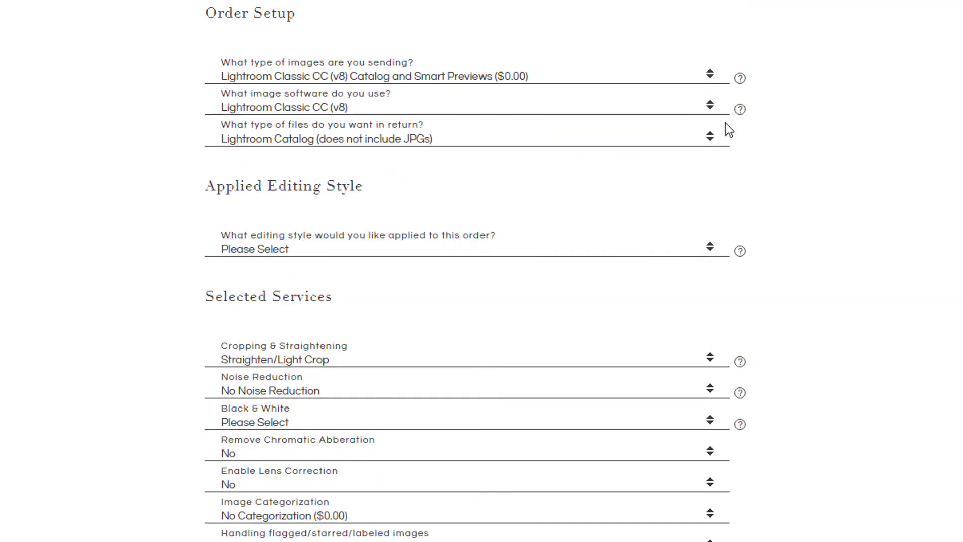
# - Choose no black and white versions and Prep-Ceremony-Portraits-Reception image categorization
pyautogui.scroll(-2, 726, 123)
pyautogui.scroll(-3, 467, 271)
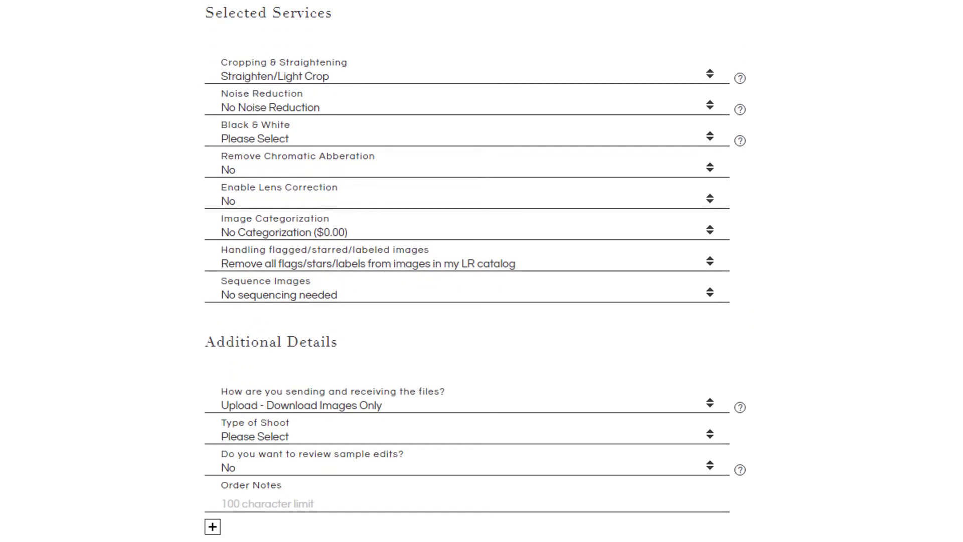
pyautogui.click(710, 138)
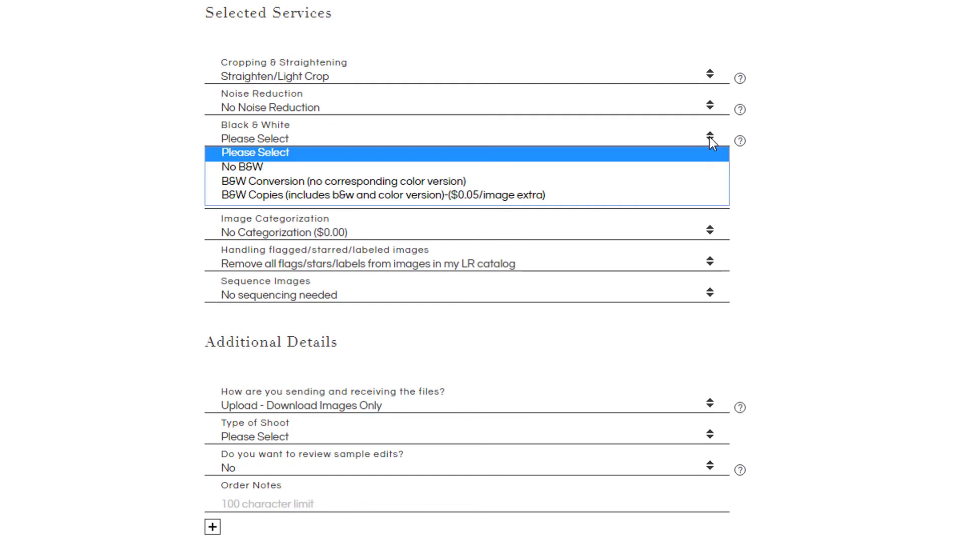
pyautogui.click(707, 170)
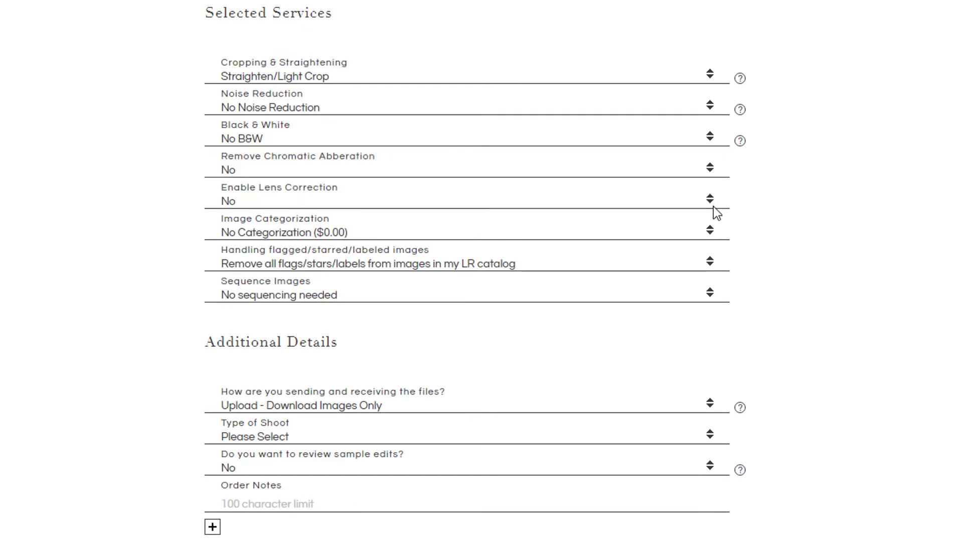
pyautogui.click(715, 230)
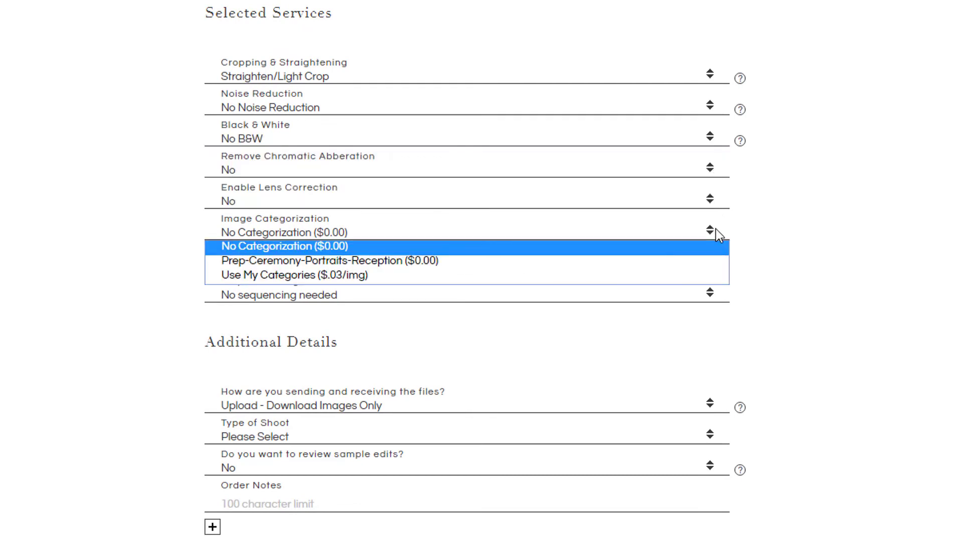
pyautogui.click(703, 264)
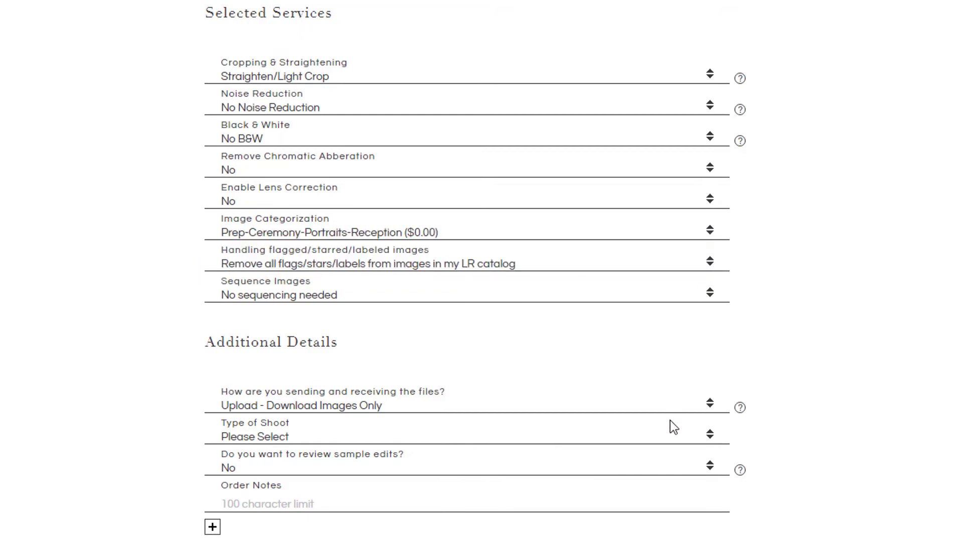
# - Request 10 sample edits before the full job and add the color correction order to the cart
pyautogui.click(712, 465)
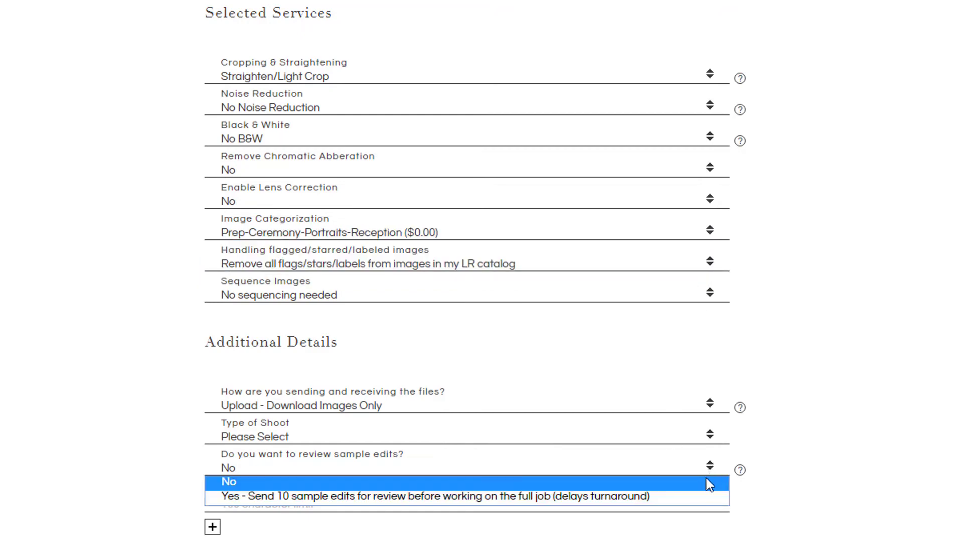
pyautogui.click(698, 496)
pyautogui.scroll(-3, 842, 432)
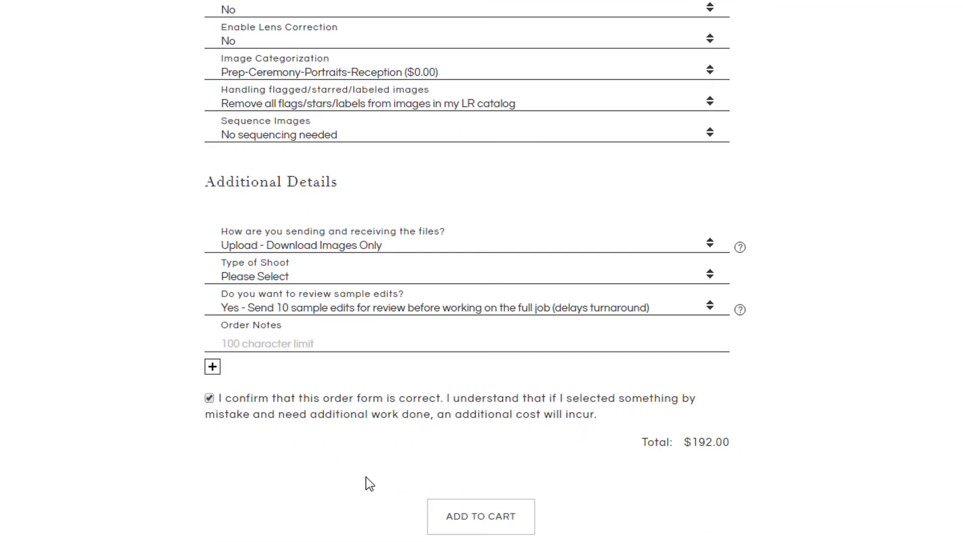
pyautogui.click(479, 526)
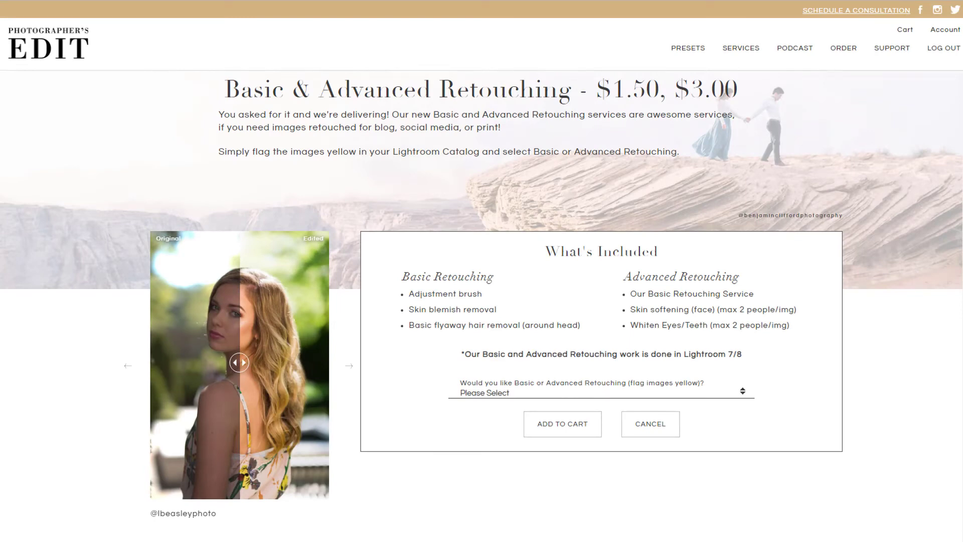
# - Decline retouching, then add the order and the $1.32 rush service to the cart
pyautogui.click(737, 393)
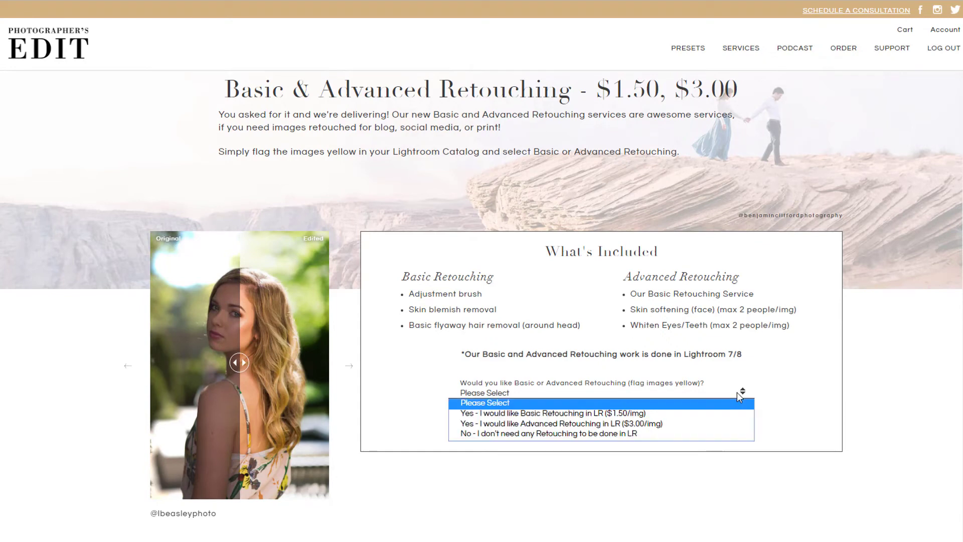
pyautogui.click(734, 432)
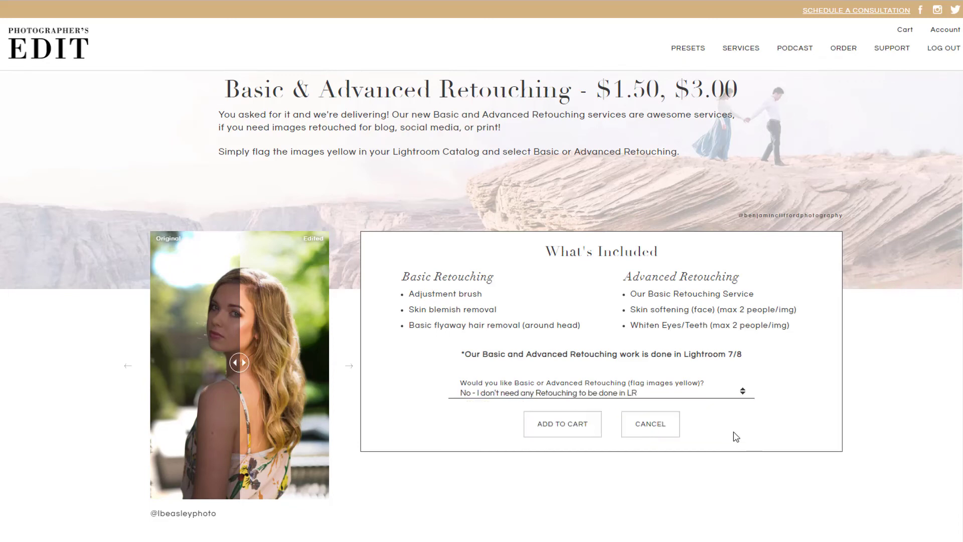
pyautogui.click(567, 436)
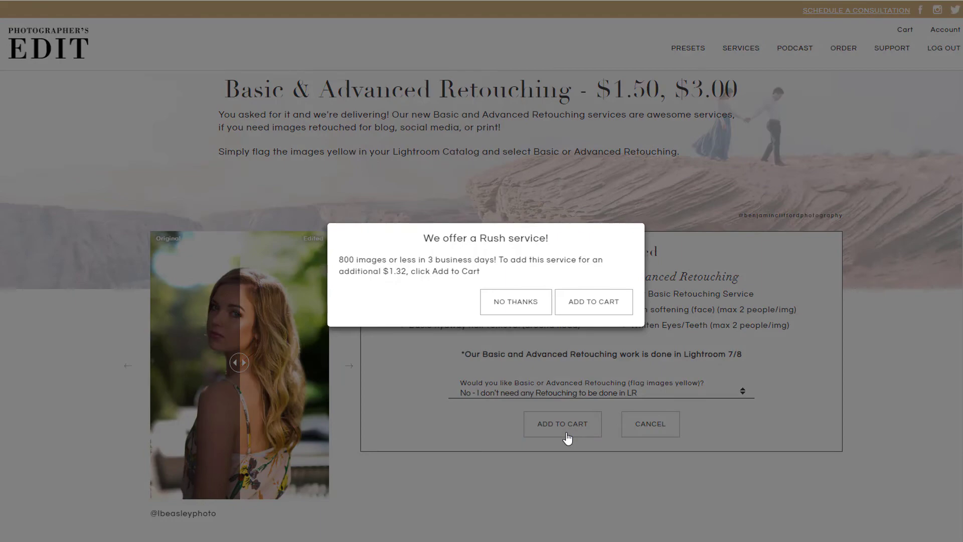
pyautogui.click(602, 311)
pyautogui.click(659, 107)
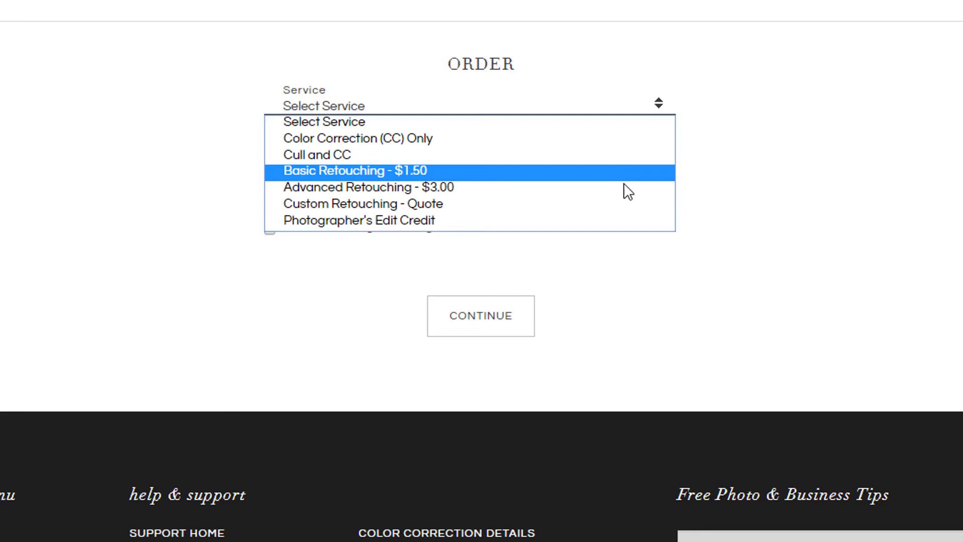
# - Switch the service to Basic Retouching and paste the shared Dropbox link into the files link field
pyautogui.press('Up')
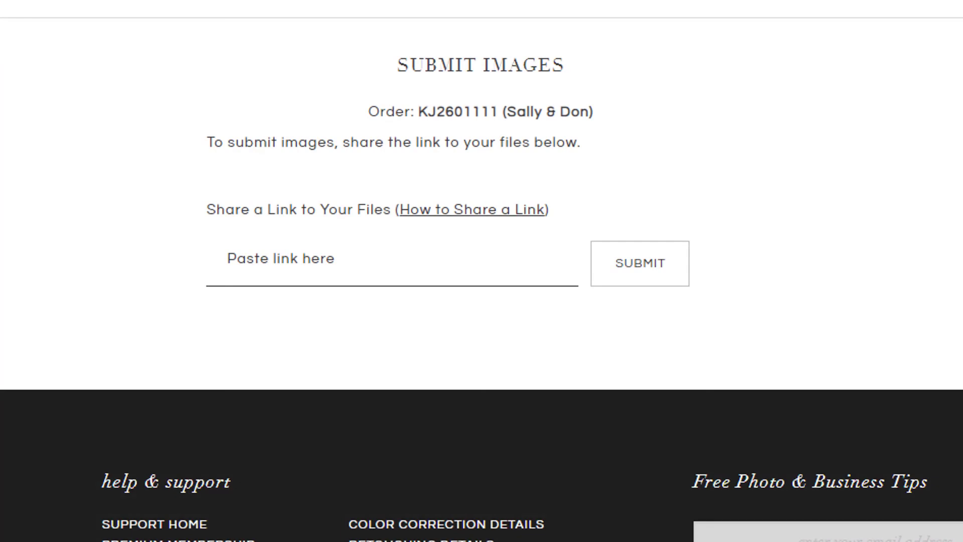
pyautogui.click(456, 281)
pyautogui.rightClick(456, 282)
pyautogui.click(507, 447)
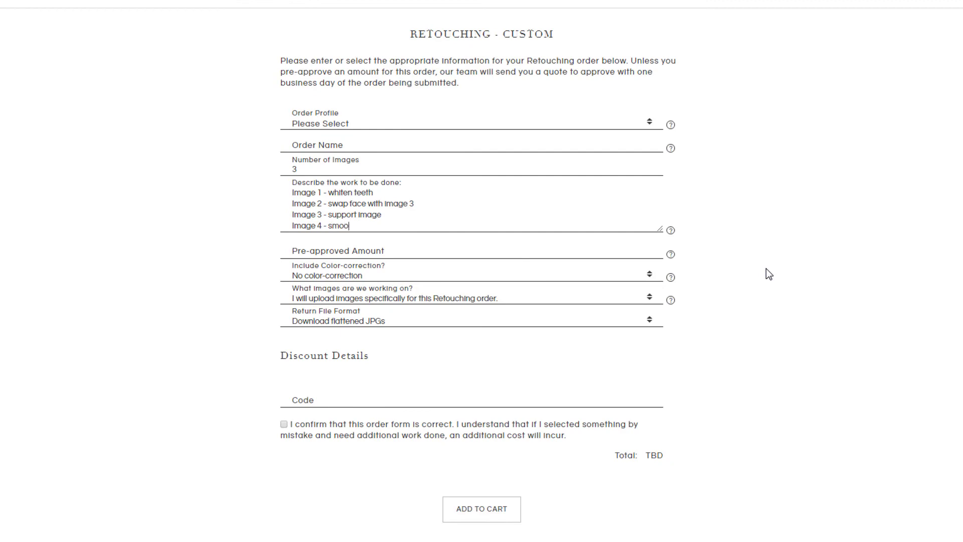
# - Type 'smooth wrin' into the Custom Retouching work description
pyautogui.write('in')
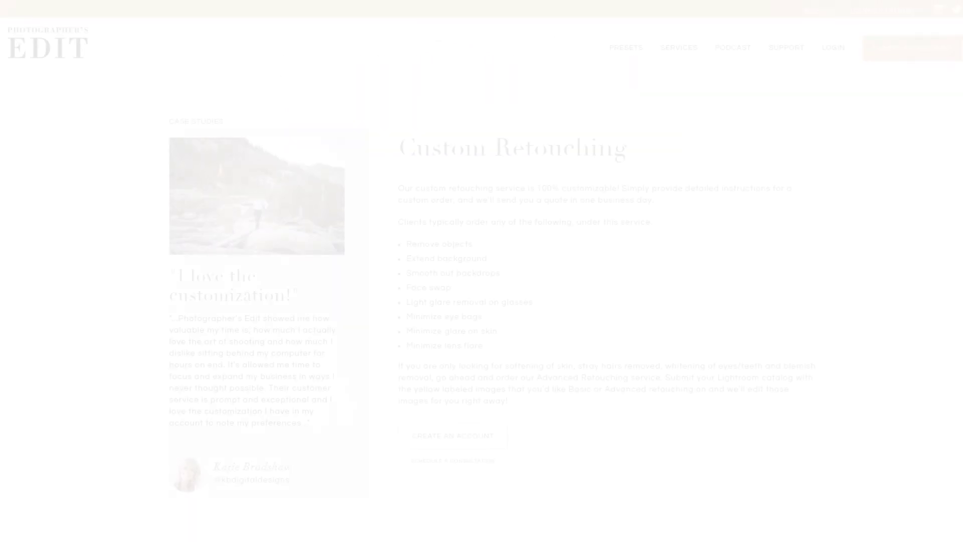